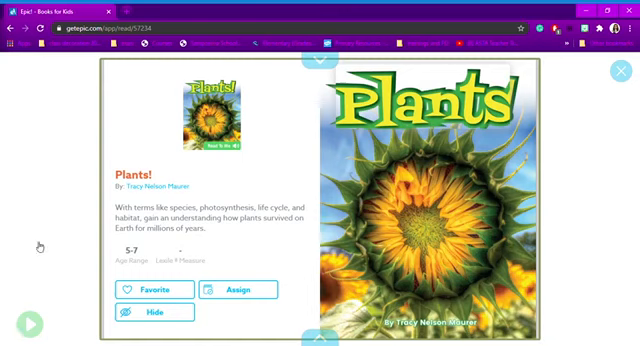
- Start the read-to-me narration of 'Plants!' by Tracy Nelson Maurer from its cover
click(30, 323)
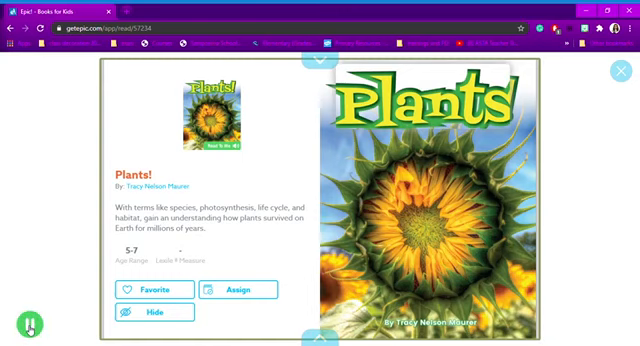